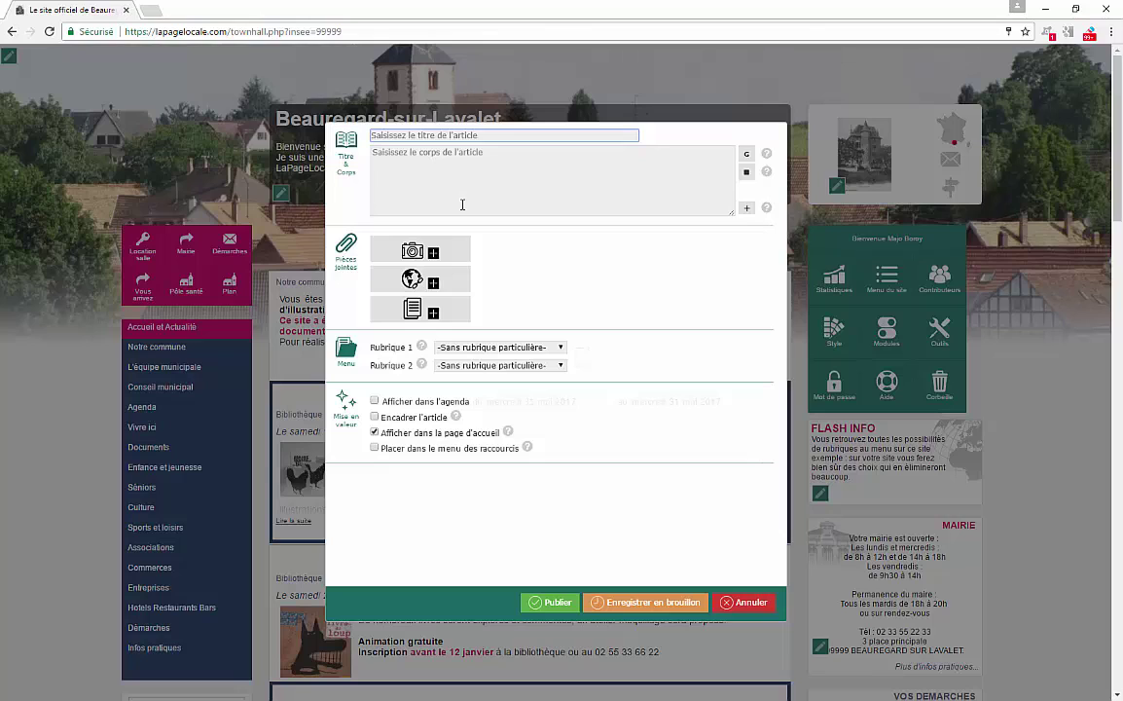
# Title the article "Lecture autour du Loup !" and paste the copied library event text as its body
pyautogui.write('Lecture autour du Loup !')
pyautogui.click(468, 173)
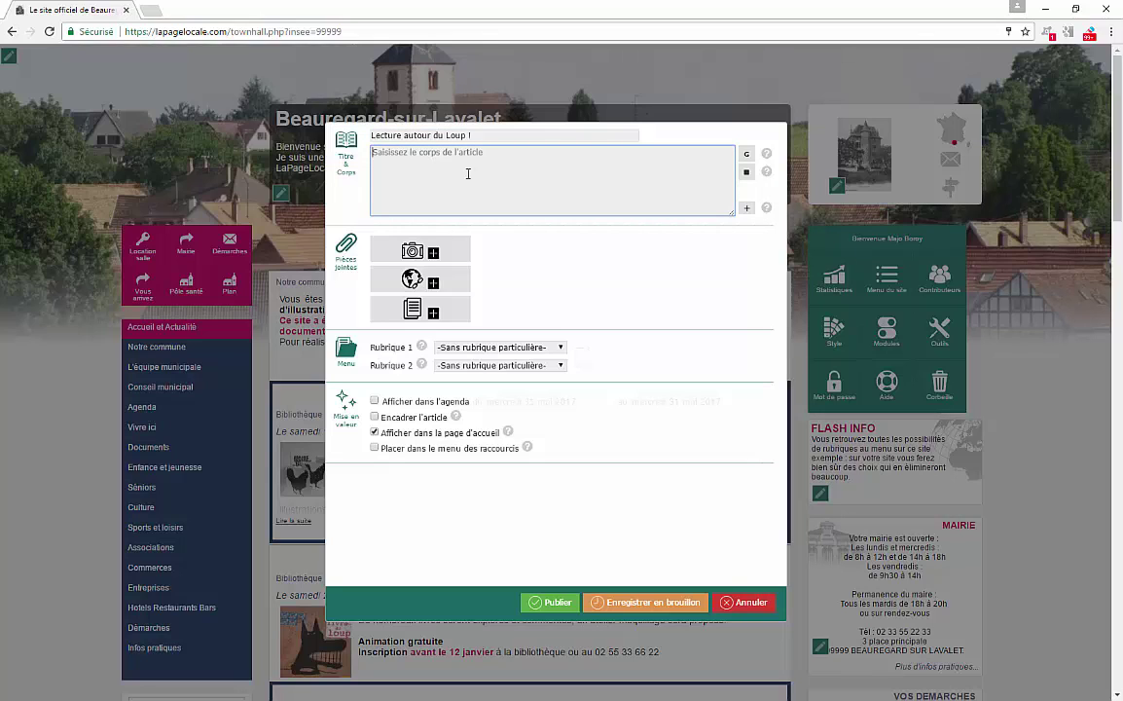
pyautogui.hotkey('ctrl', 'v')
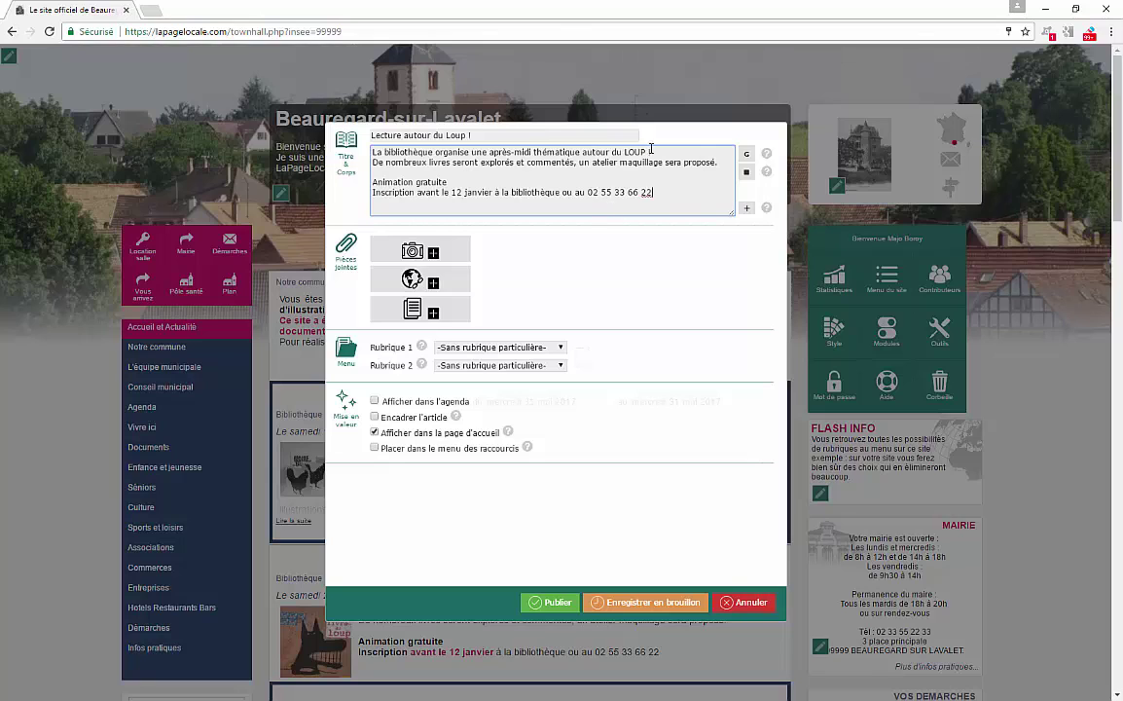
# Make "après-midi thématique autour du LOUP" bold in the article body
pyautogui.moveTo(488, 153); pyautogui.dragTo(647, 153)
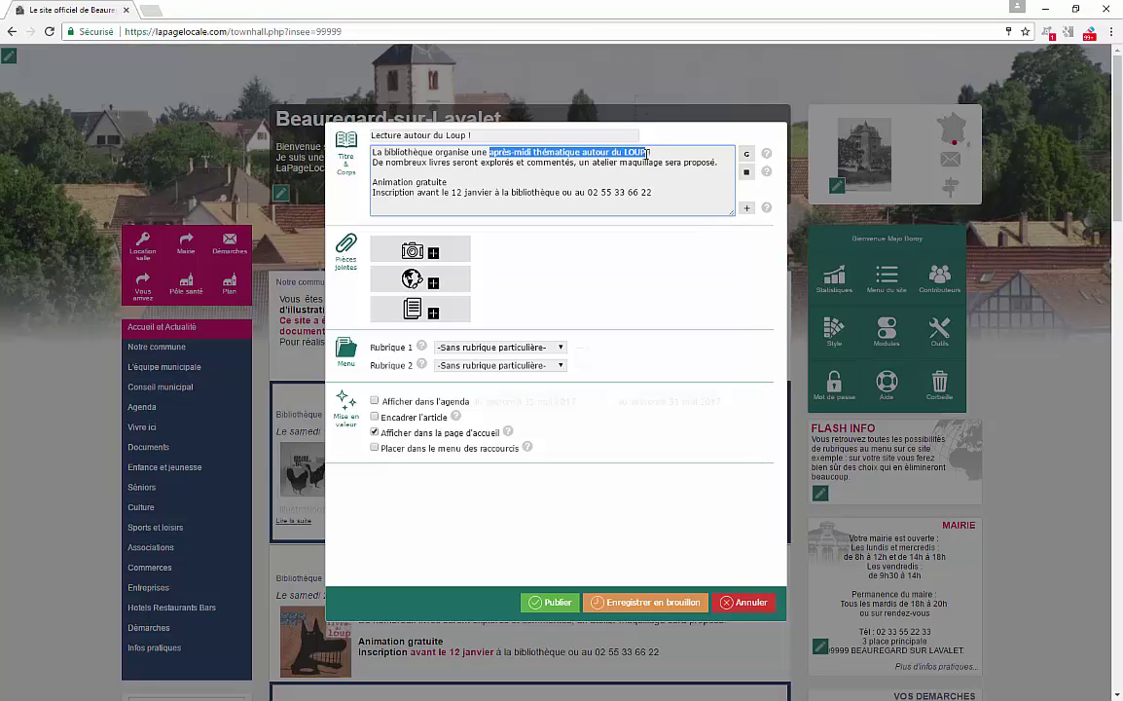
pyautogui.click(746, 154)
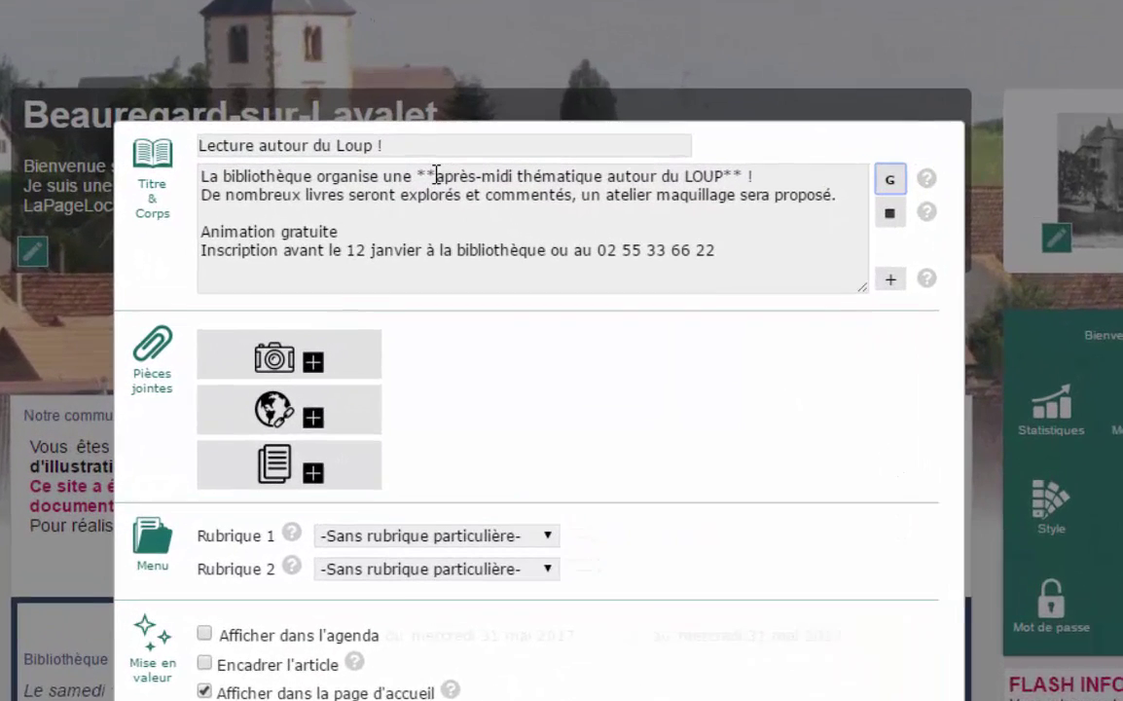
pyautogui.doubleClick(494, 152)
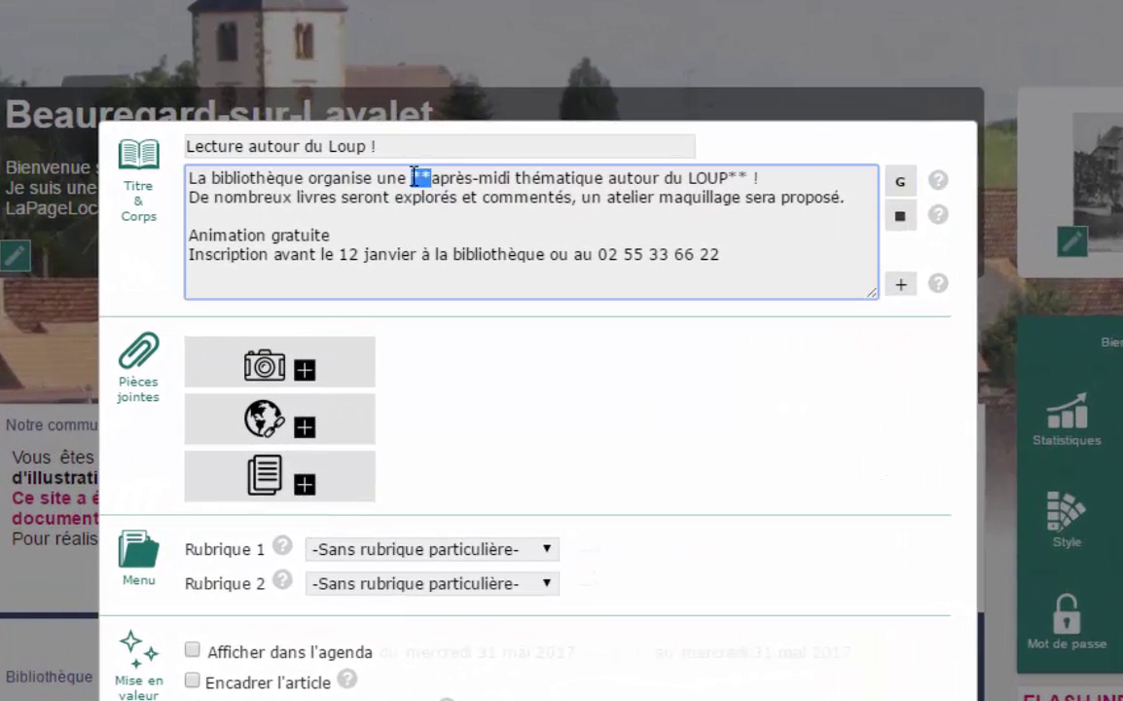
pyautogui.doubleClick(738, 177)
# Apply the theme colour and bold formatting to "atelier maquillage" in the article body
pyautogui.click(606, 196)
pyautogui.moveTo(606, 198); pyautogui.dragTo(754, 205)
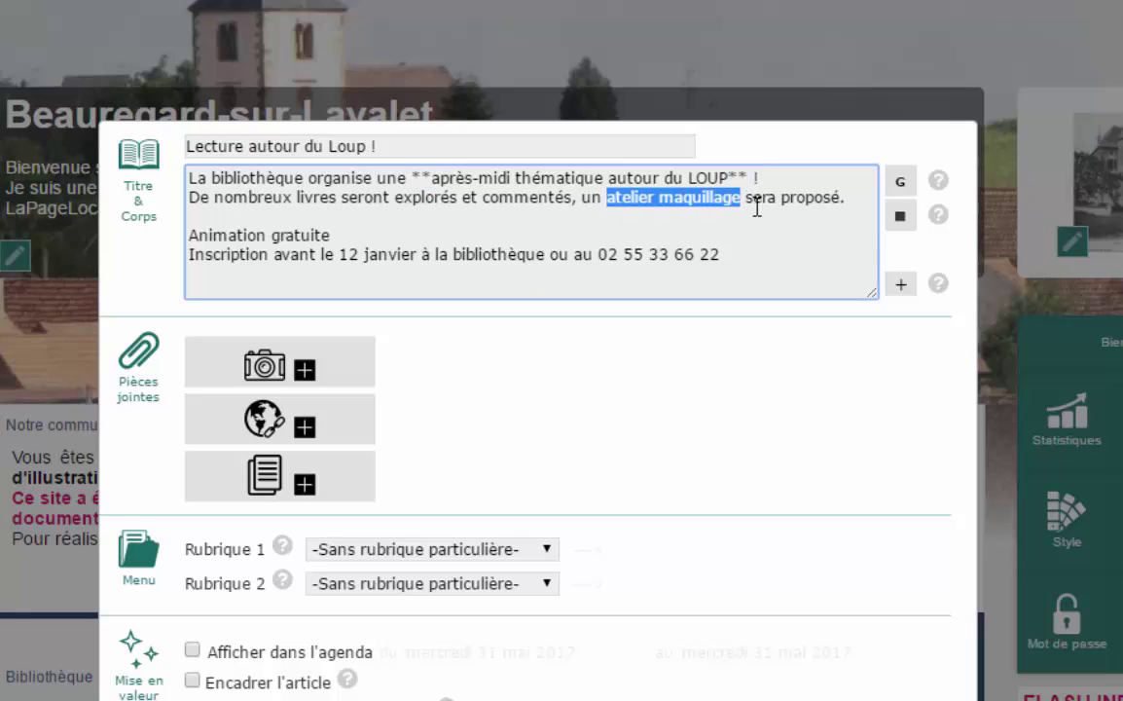
pyautogui.click(900, 216)
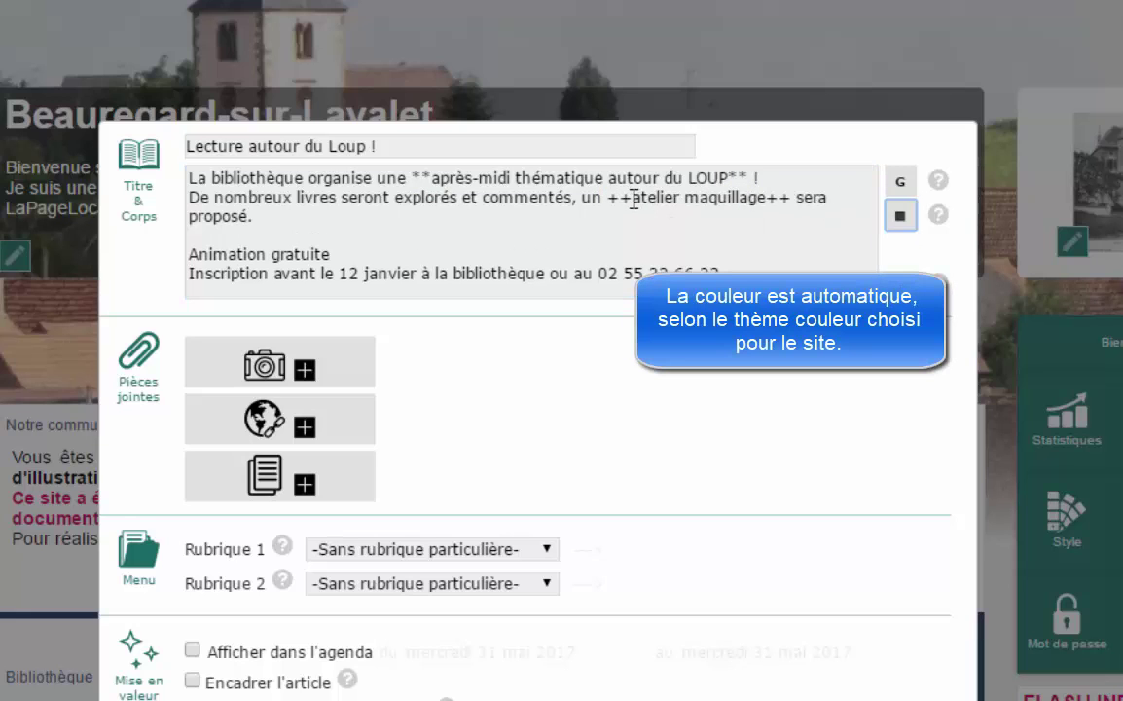
pyautogui.moveTo(632, 197); pyautogui.dragTo(784, 199)
pyautogui.click(901, 181)
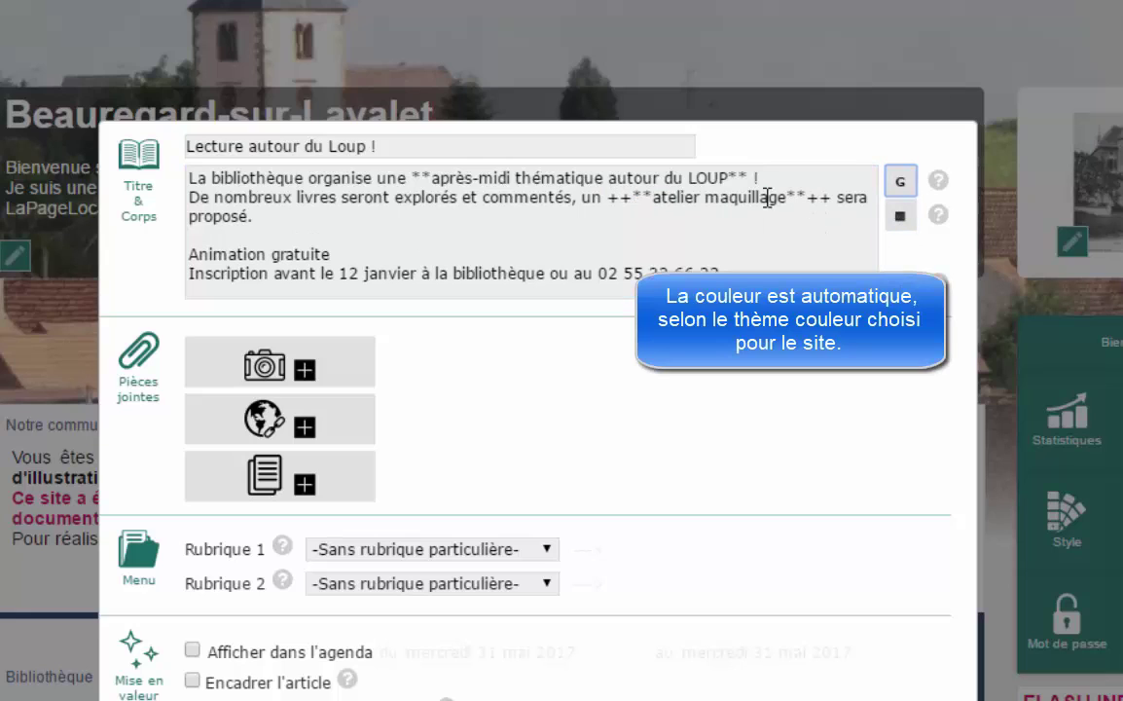
pyautogui.click(832, 198)
pyautogui.moveTo(806, 201); pyautogui.dragTo(777, 198)
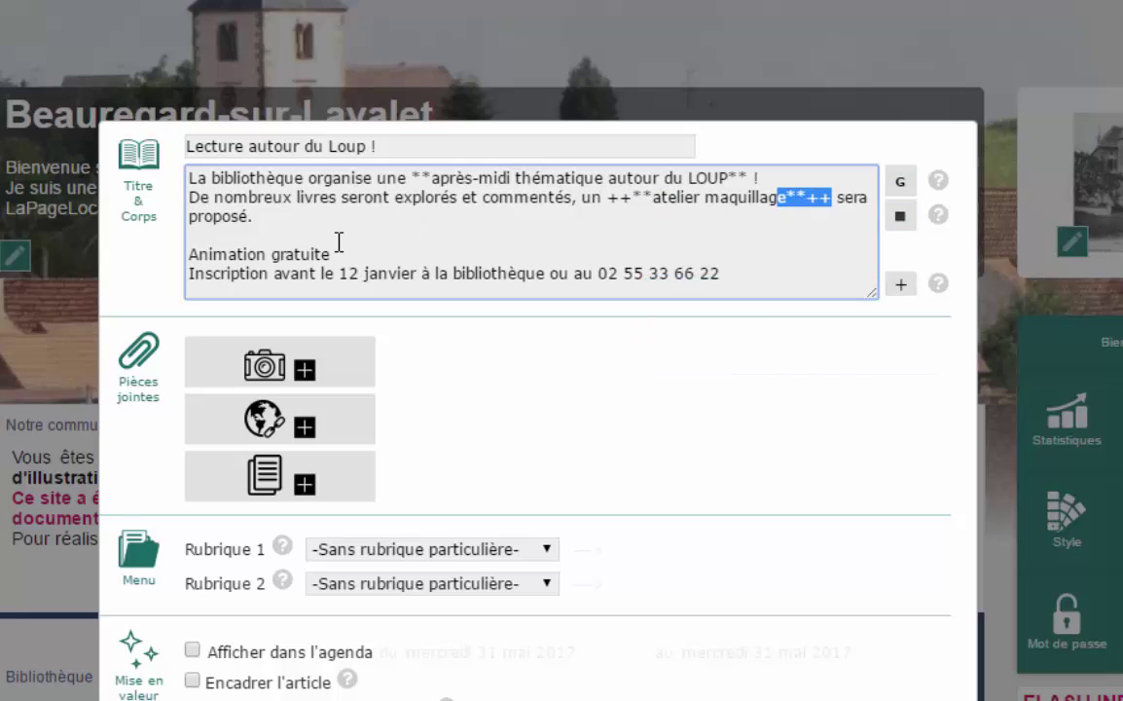
# Make "Animation gratuite" bold, as well as the registration details from "avant le 12 janvier" to the end of the phone number
pyautogui.moveTo(338, 249); pyautogui.dragTo(186, 253)
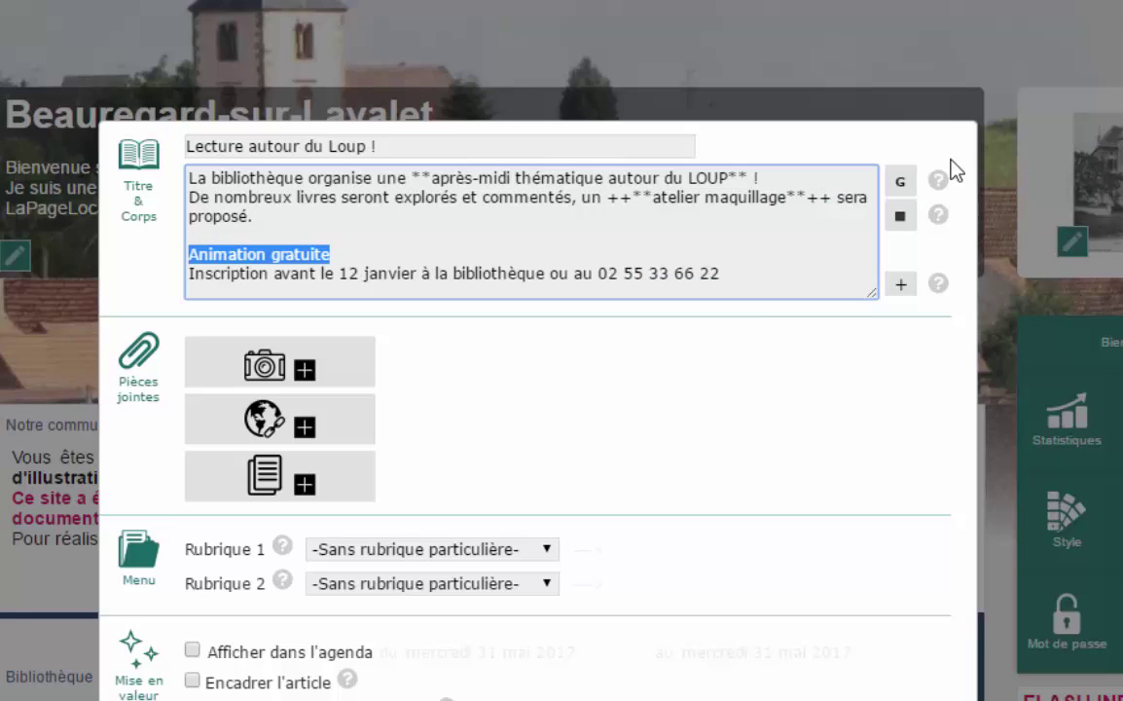
pyautogui.click(893, 185)
pyautogui.moveTo(720, 274); pyautogui.dragTo(277, 282)
pyautogui.click(900, 192)
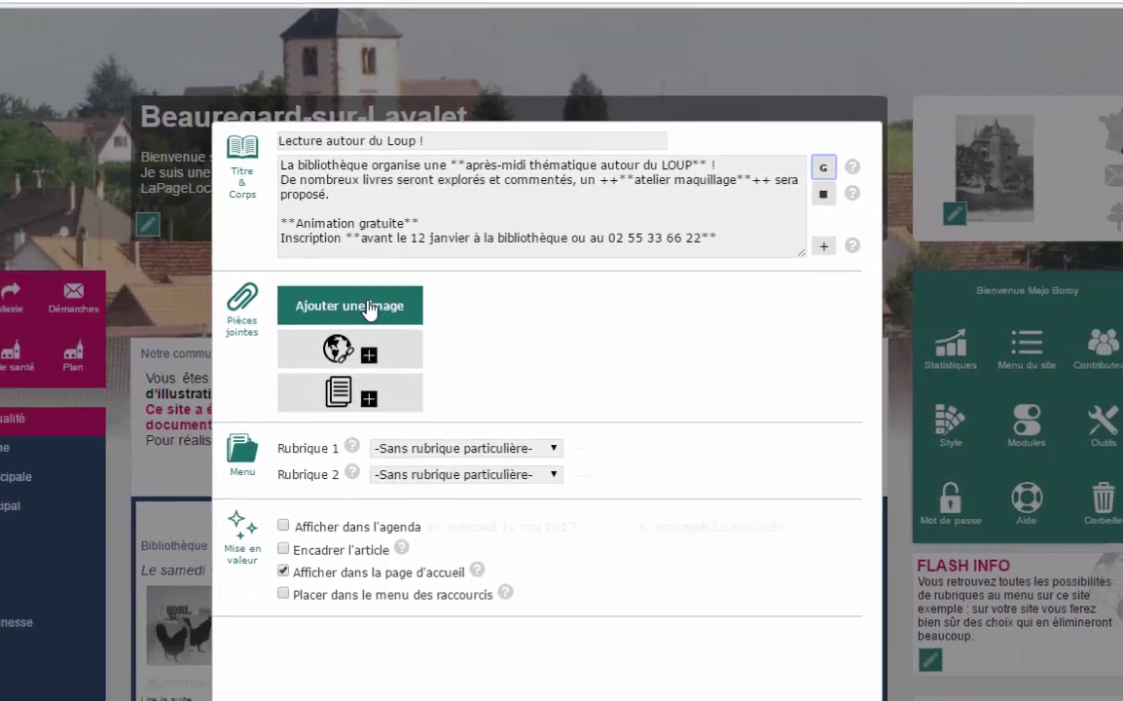
# Attach the image loup.jpg to the article with the description "Loup"
pyautogui.click(305, 368)
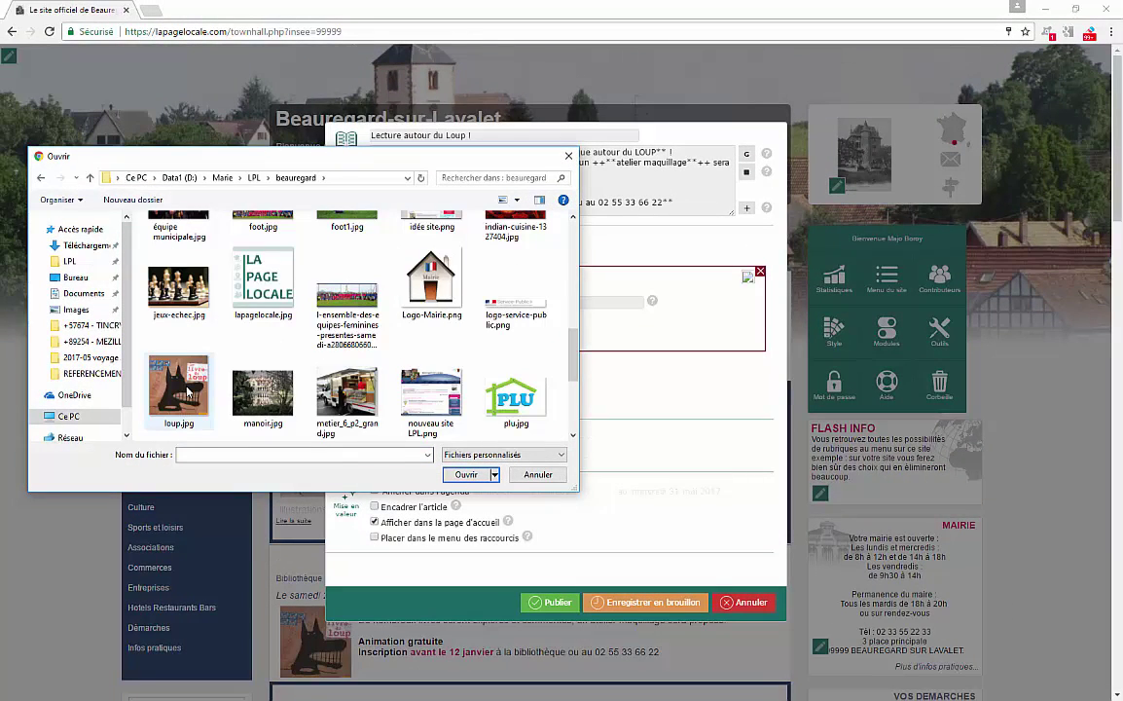
pyautogui.doubleClick(183, 387)
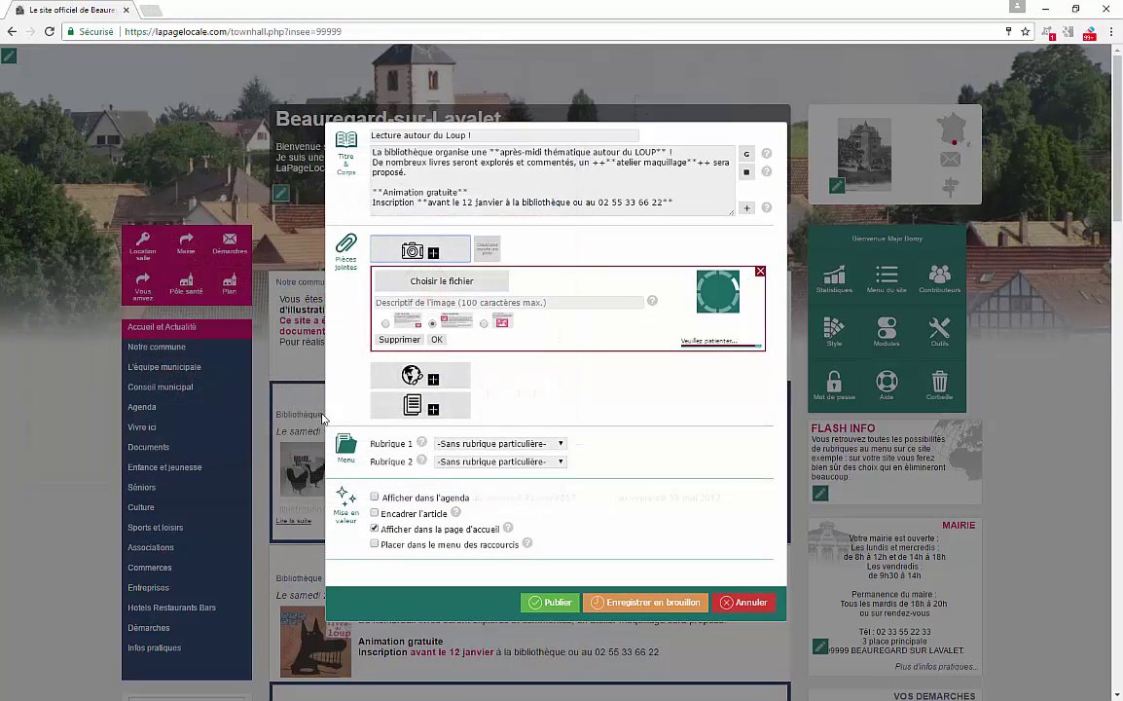
pyautogui.click(453, 302)
pyautogui.write('Loup')
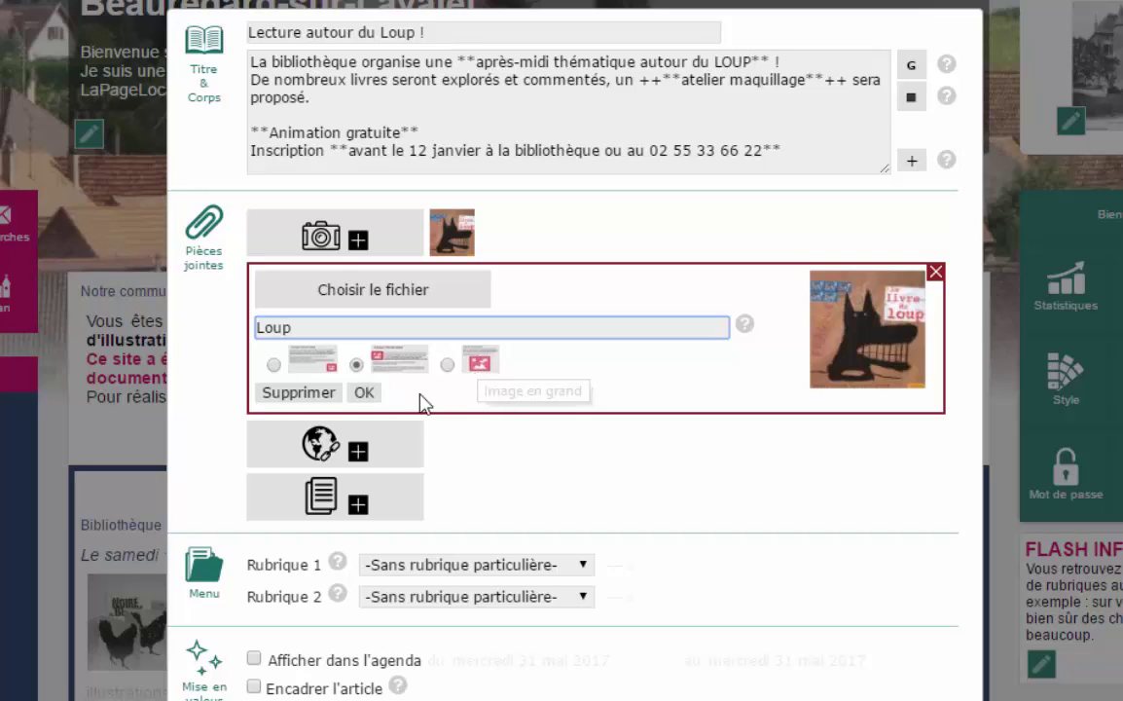
pyautogui.click(364, 394)
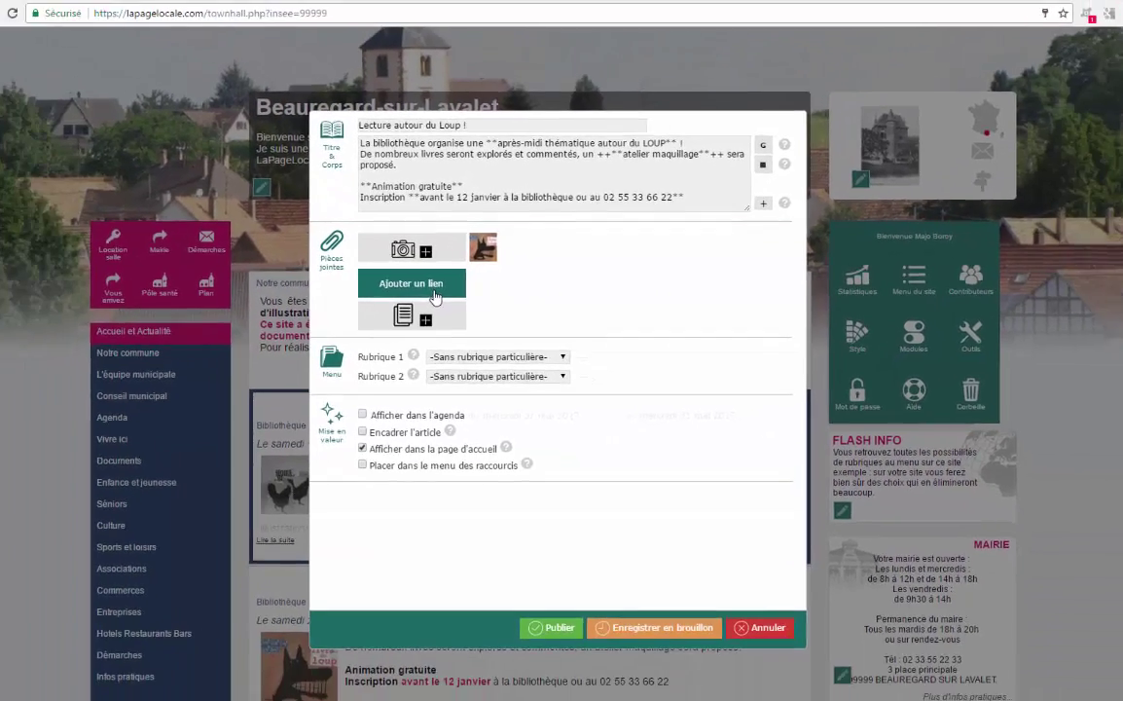
# Attach a link to the author's over-blog.com blog, using its copied web address and the description "Blog de l'auteur"
pyautogui.click(373, 309)
pyautogui.click(216, 15)
pyautogui.click(254, 33)
pyautogui.hotkey('ctrl', 'c')
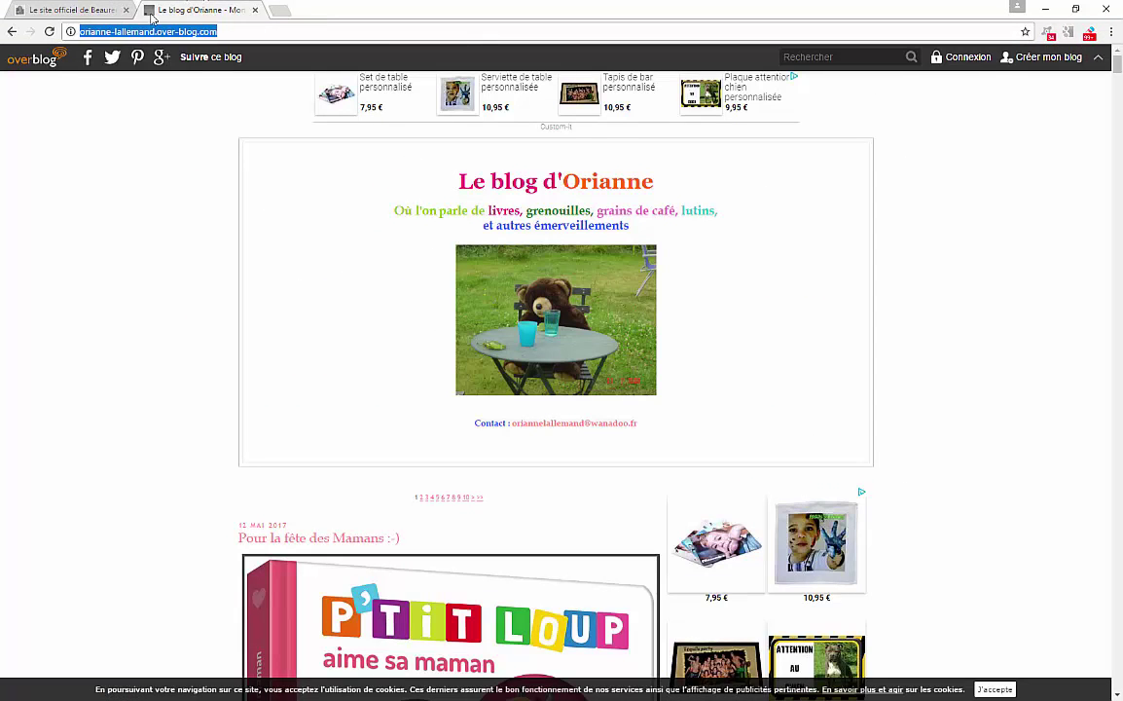
pyautogui.click(84, 8)
pyautogui.click(470, 320)
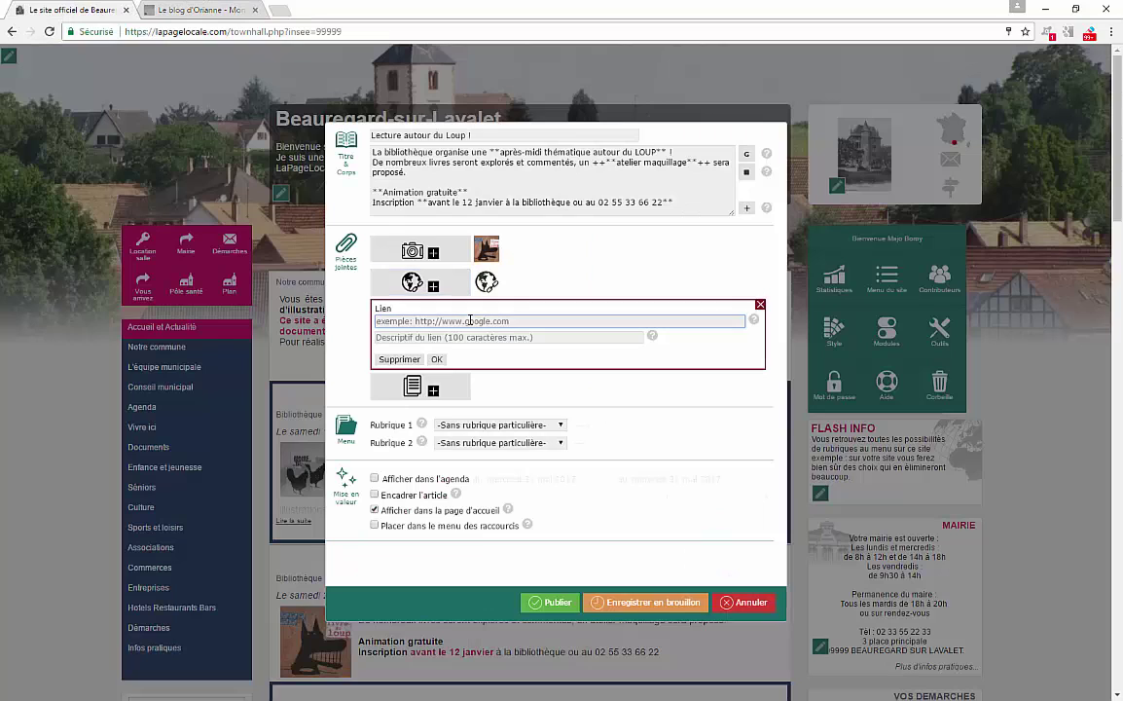
pyautogui.hotkey('ctrl', 'v')
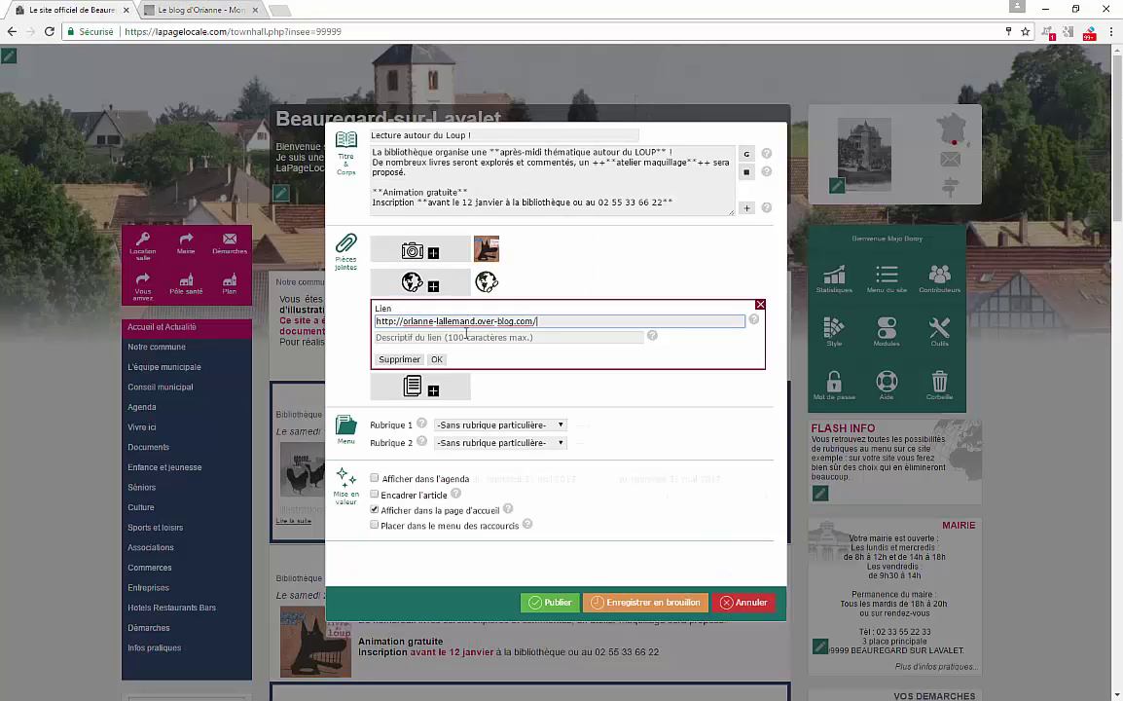
pyautogui.click(467, 336)
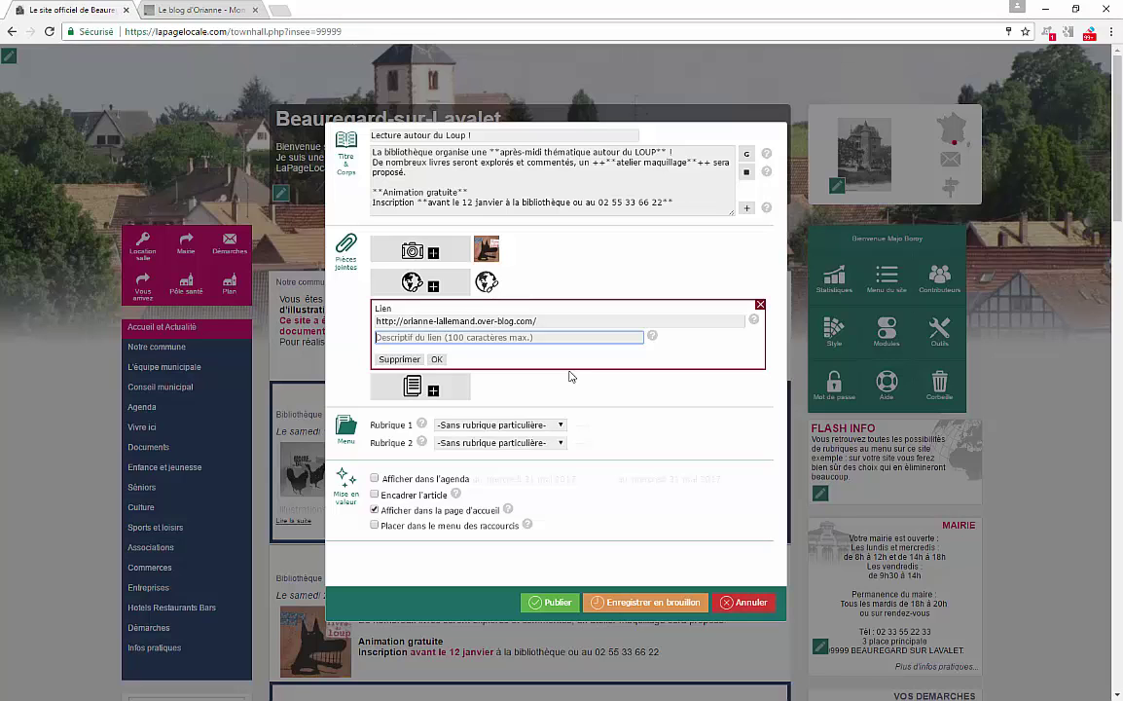
pyautogui.write("Blog de l'auteur")
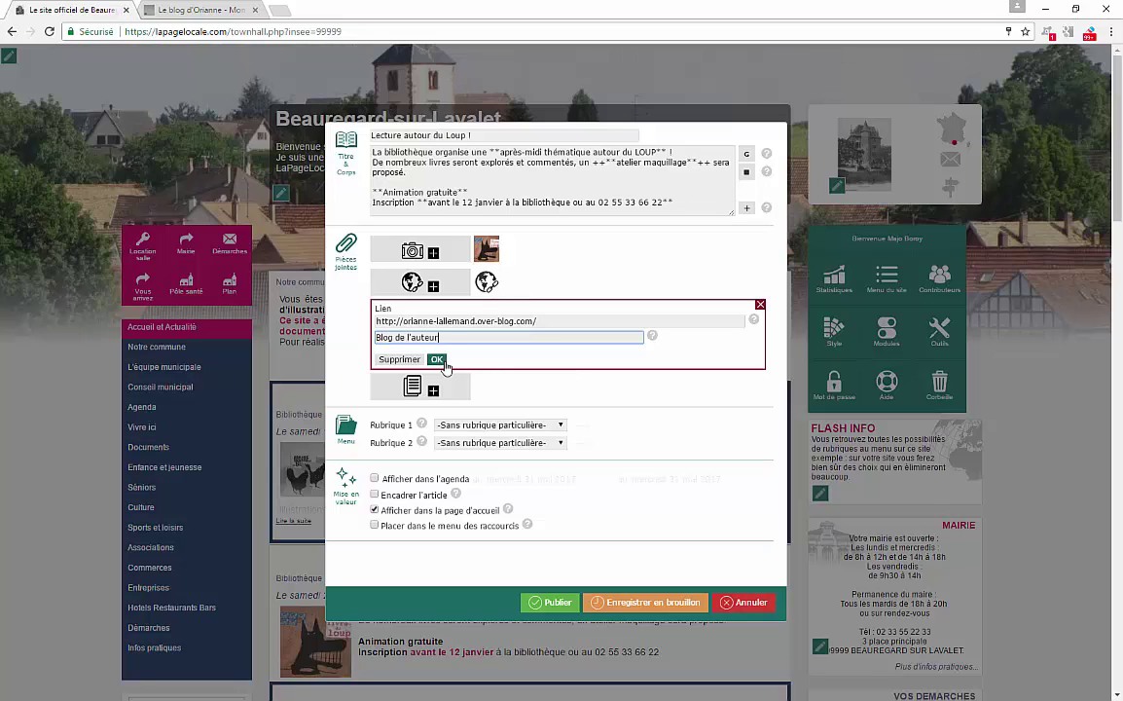
pyautogui.click(437, 359)
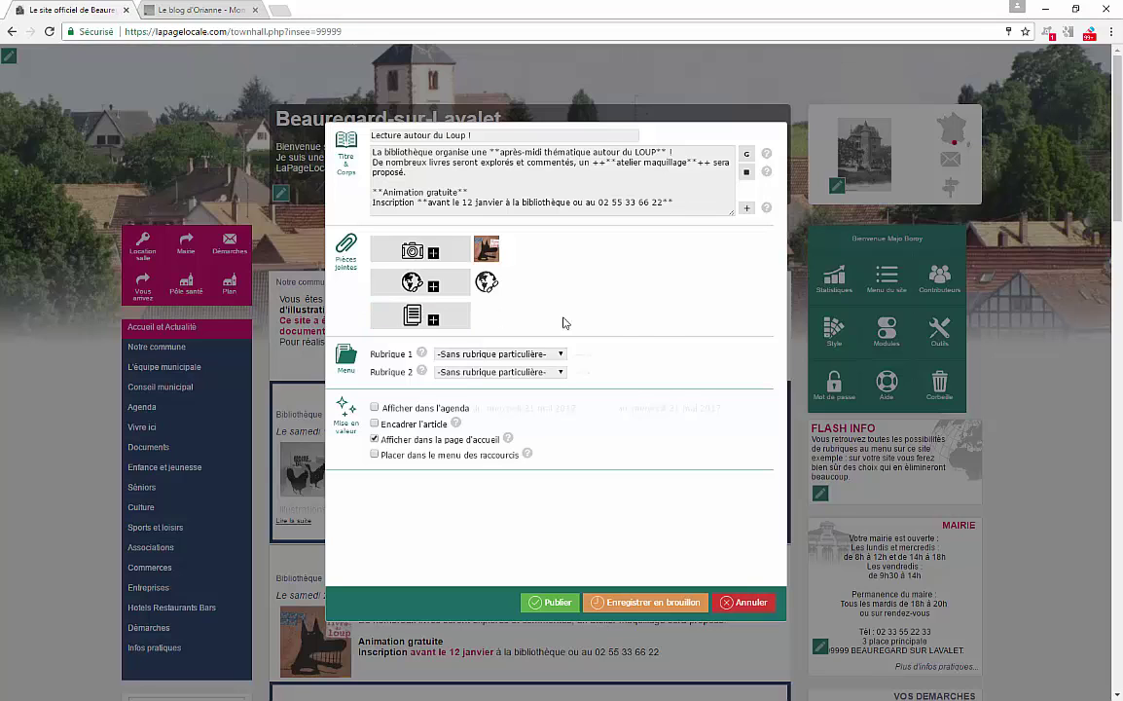
# Set Rubrique 1 to "Enfance et jeunesse" without any sub-section
pyautogui.click(528, 358)
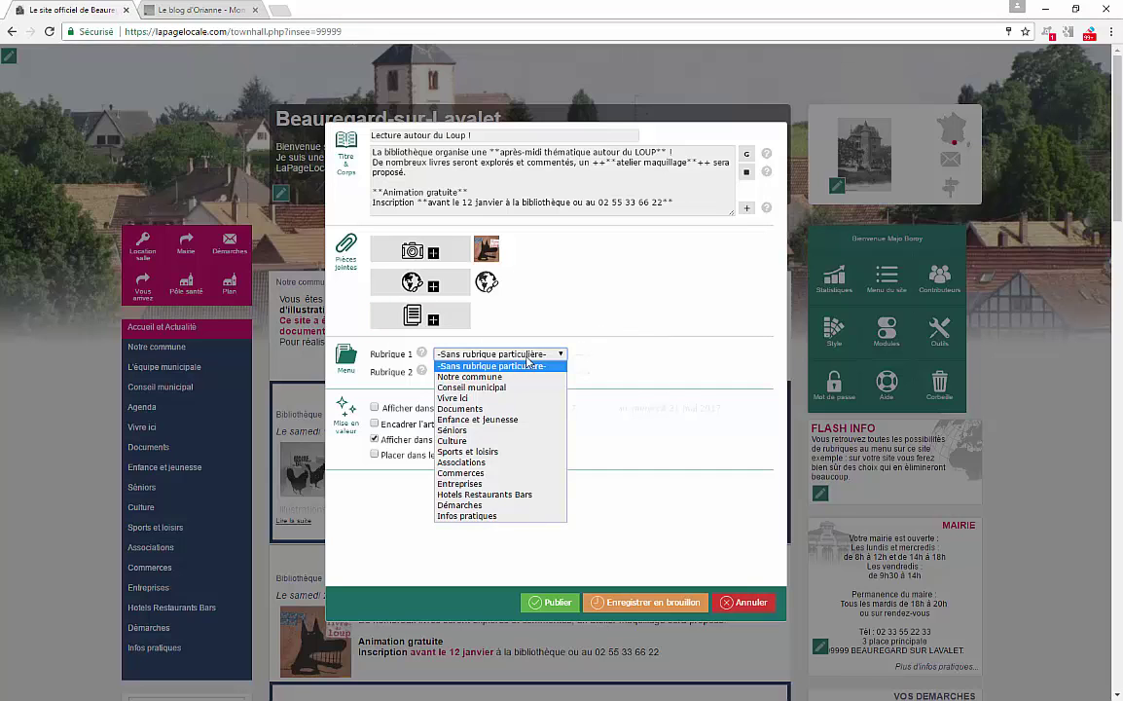
pyautogui.click(520, 420)
pyautogui.click(668, 356)
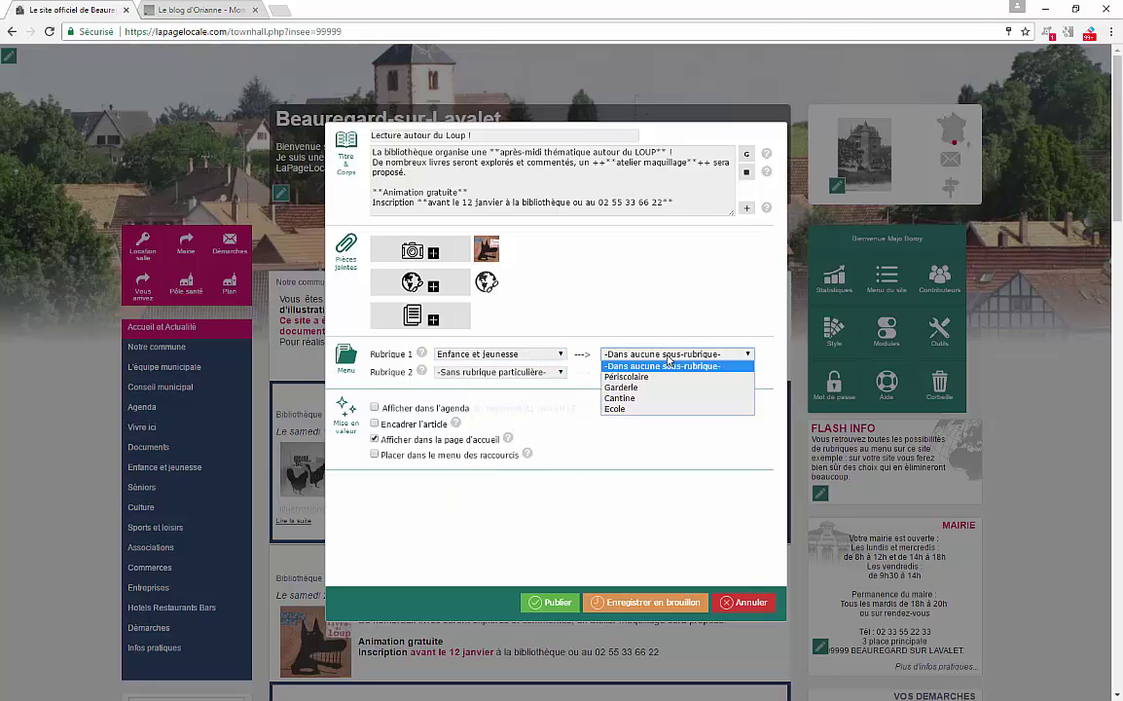
pyautogui.click(668, 365)
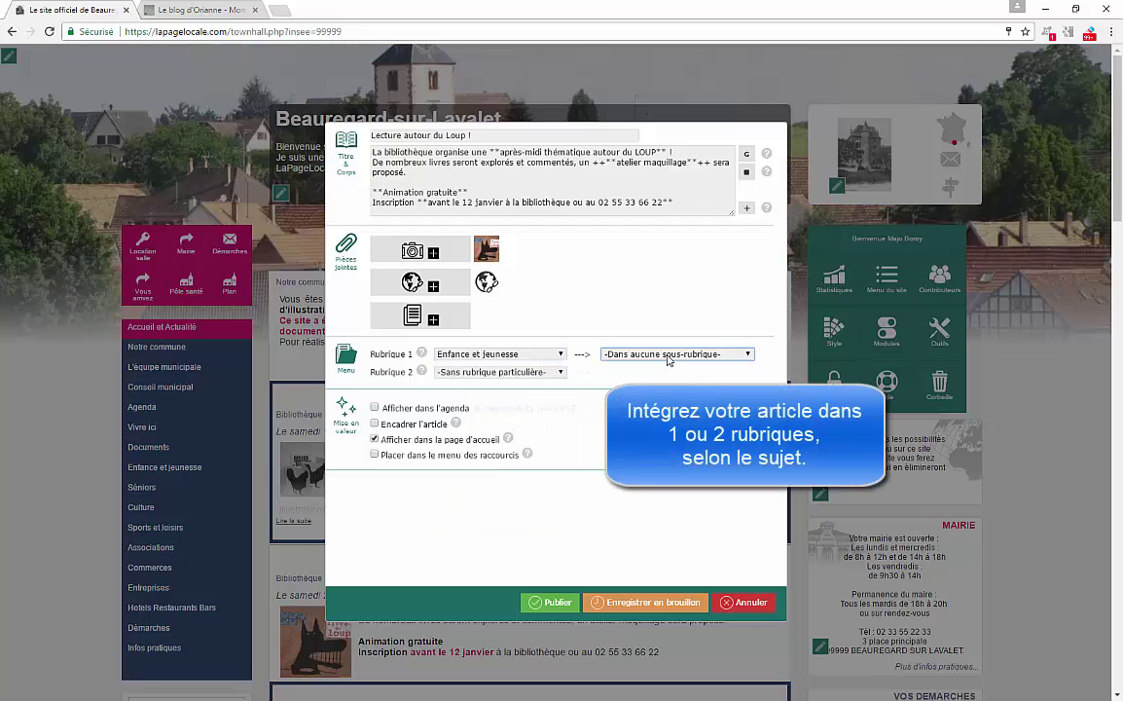
# Set Rubrique 2 to "Culture" with the sub-section "Bibliothèque"
pyautogui.click(487, 371)
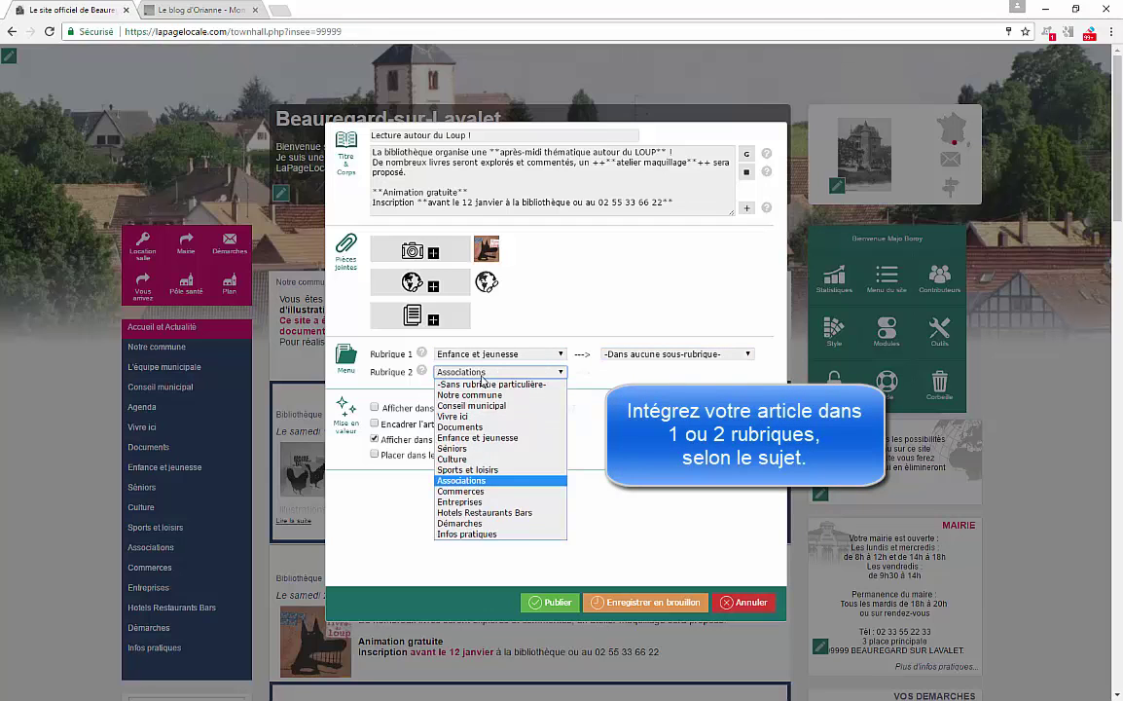
pyautogui.click(454, 458)
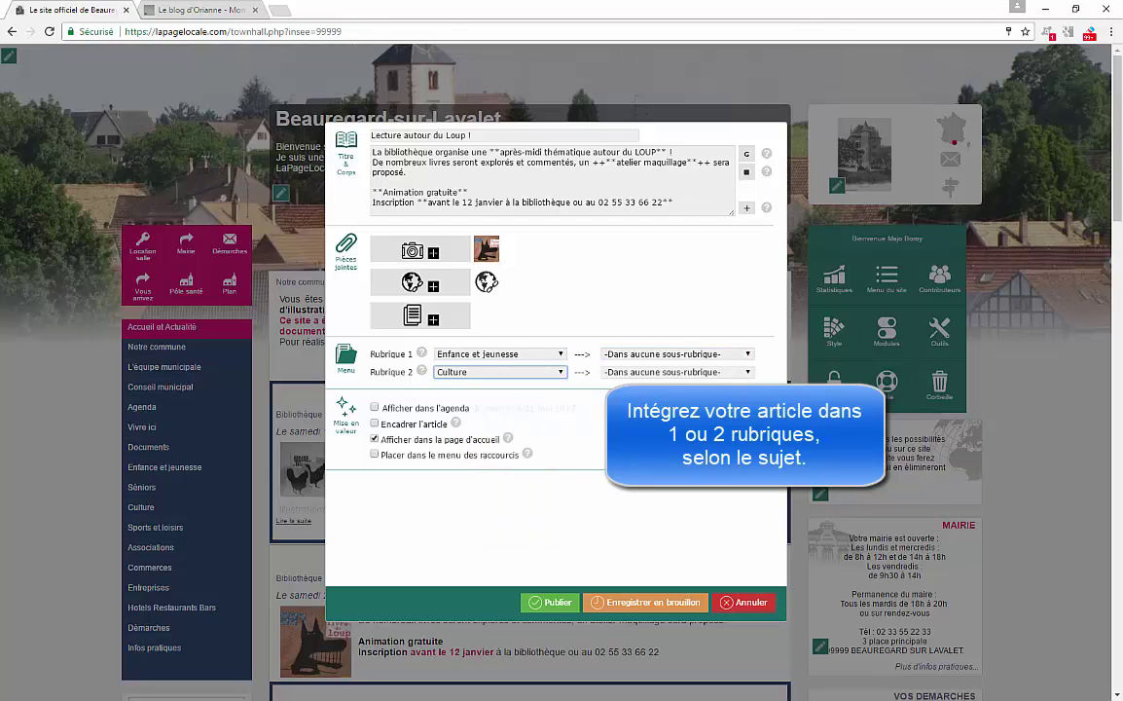
pyautogui.click(652, 372)
pyautogui.click(649, 395)
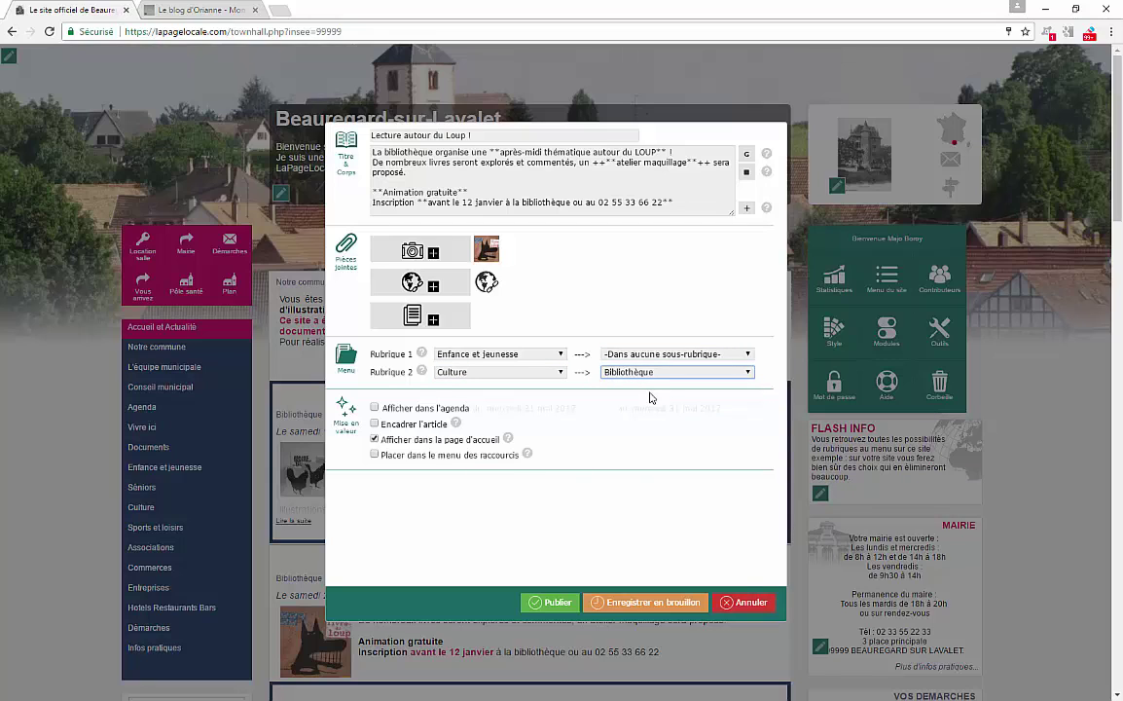
# Show the article in the agenda for samedi 24 juin 2017 only, and enable the frame around it
pyautogui.click(374, 408)
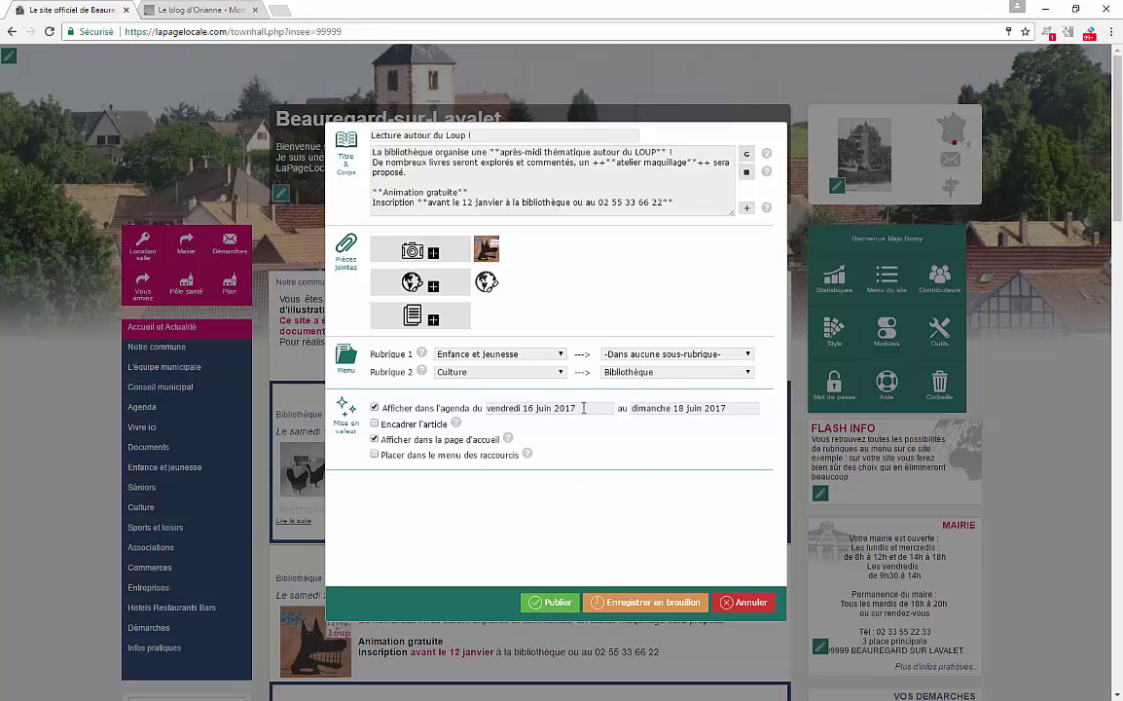
pyautogui.click(583, 407)
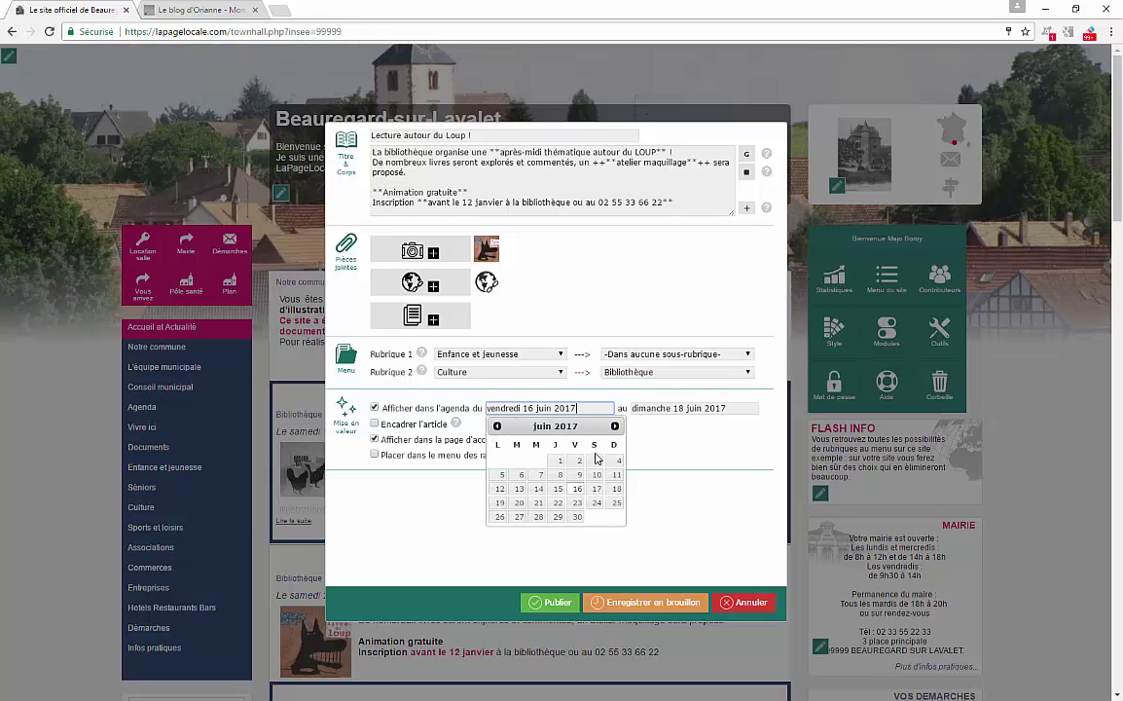
pyautogui.click(597, 503)
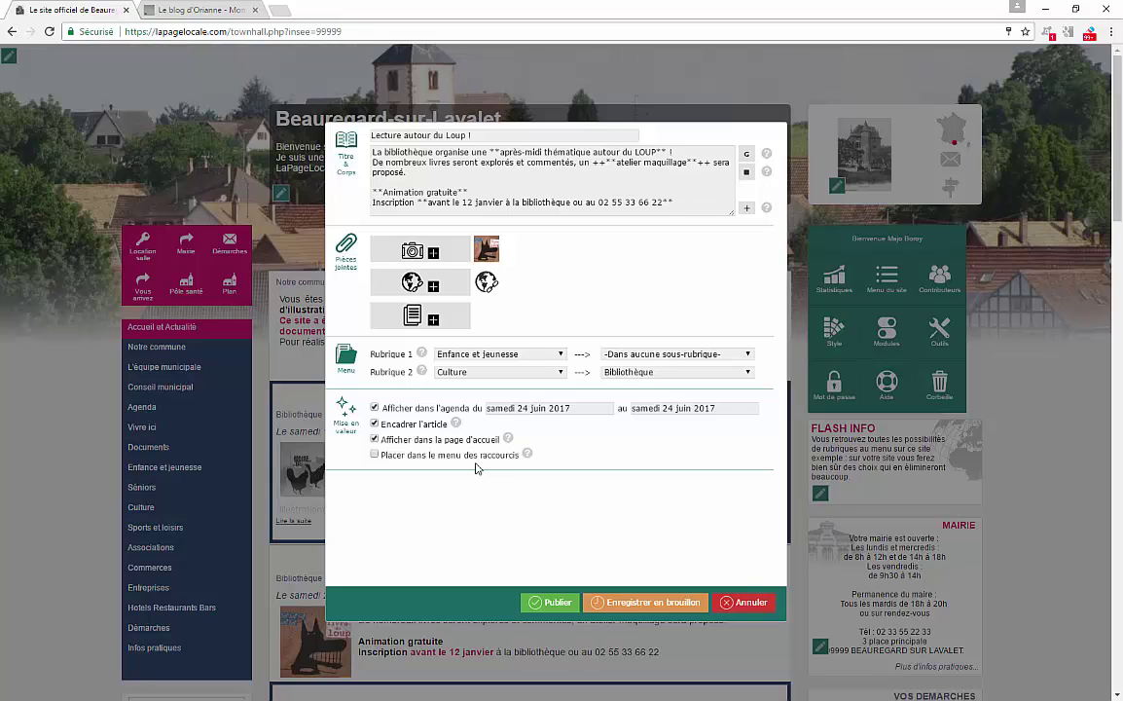
# Publish the article, leaving it out of the shortcuts menu
pyautogui.click(376, 456)
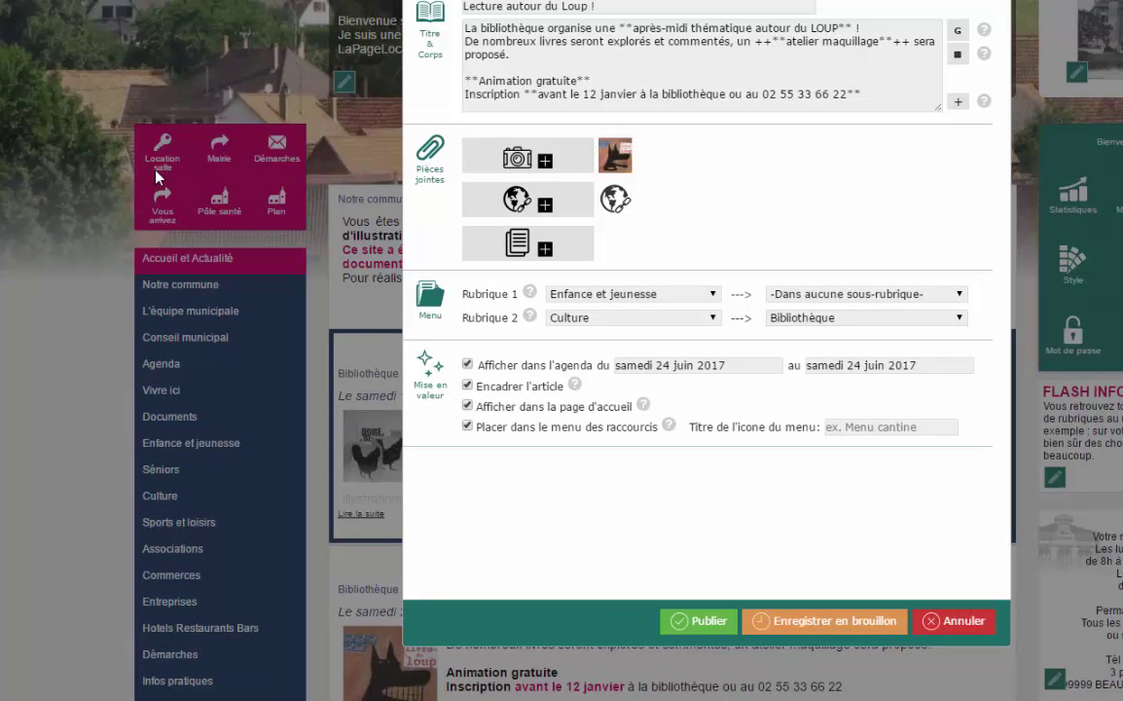
pyautogui.click(468, 427)
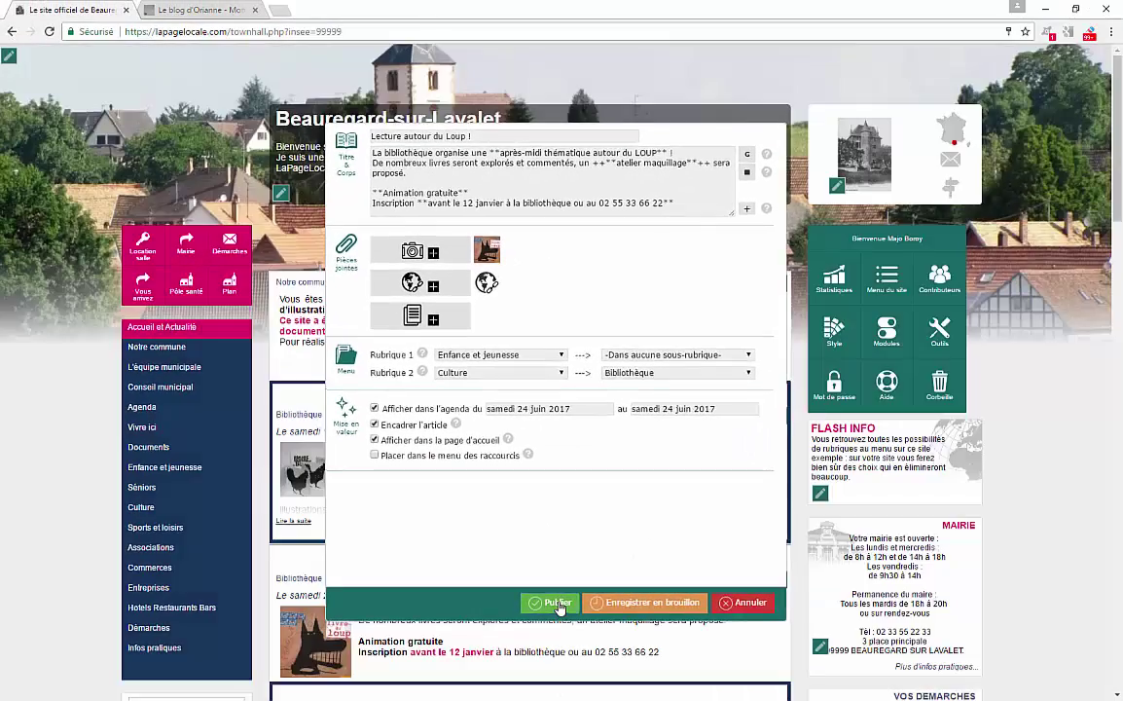
pyautogui.click(699, 621)
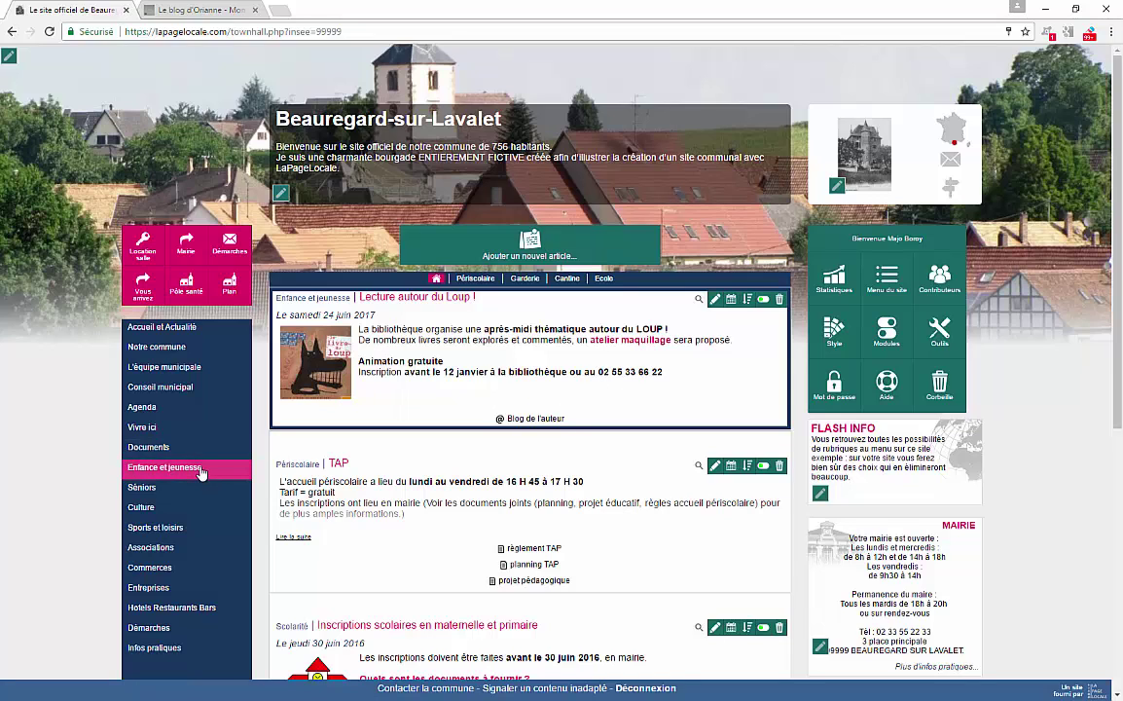
# Check the published article in the Culture section, its Bibliothèque sub-section and the home page
pyautogui.click(142, 509)
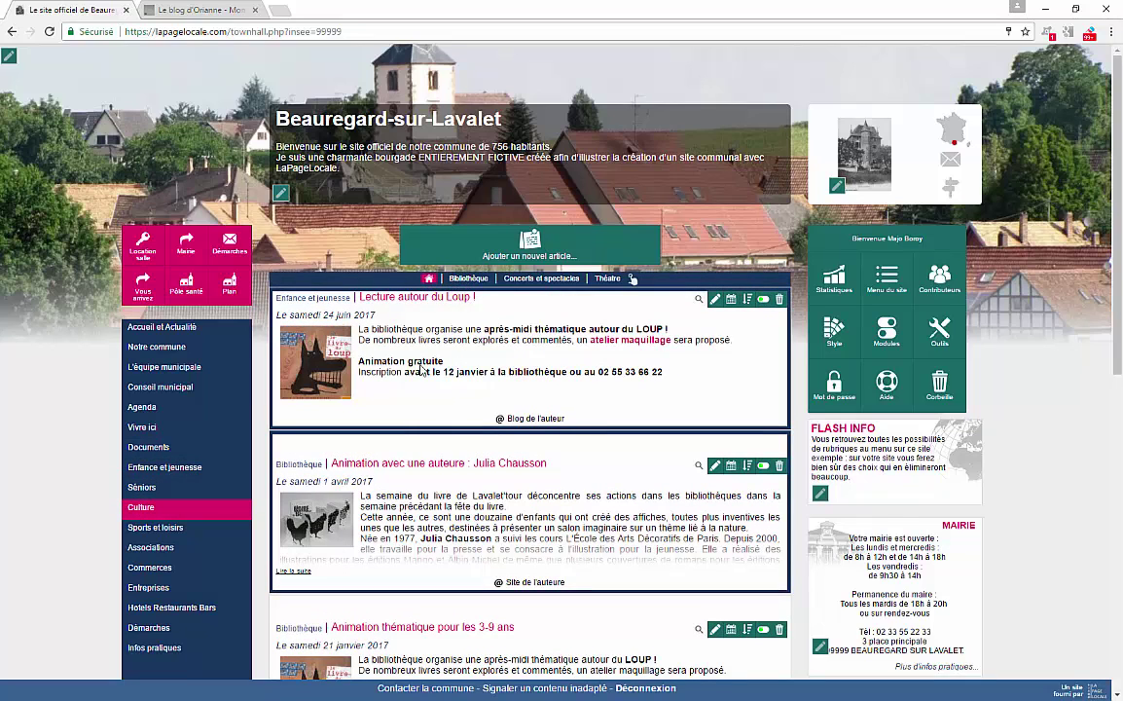
pyautogui.click(469, 280)
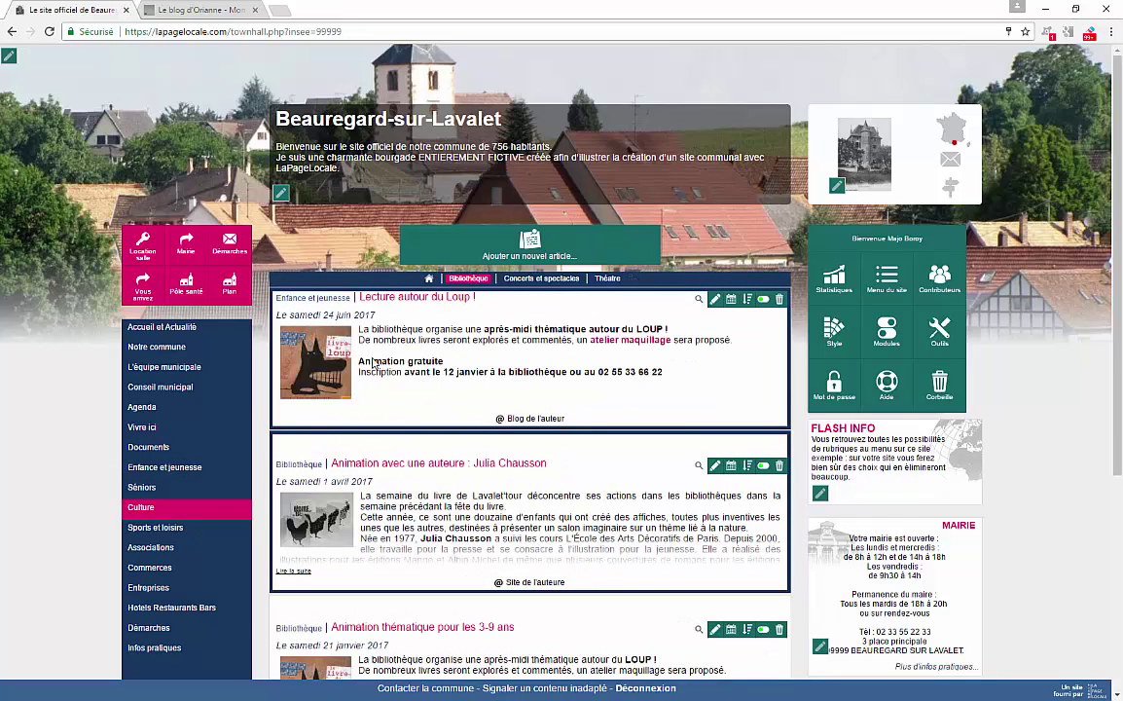
pyautogui.click(177, 331)
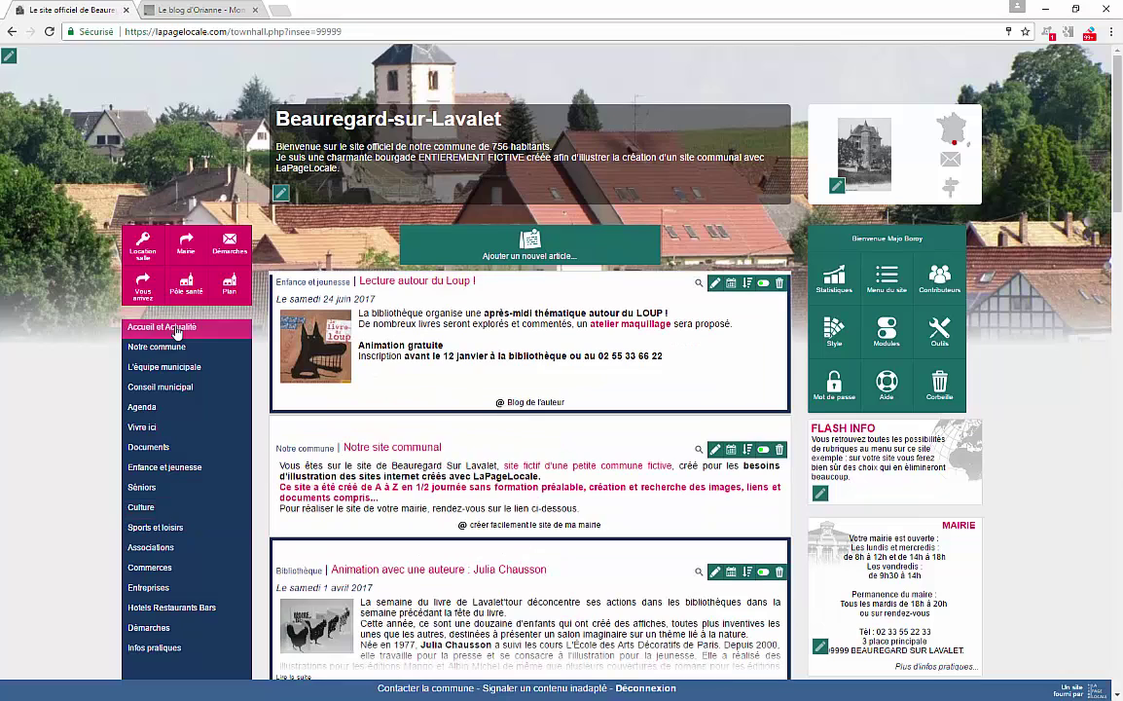